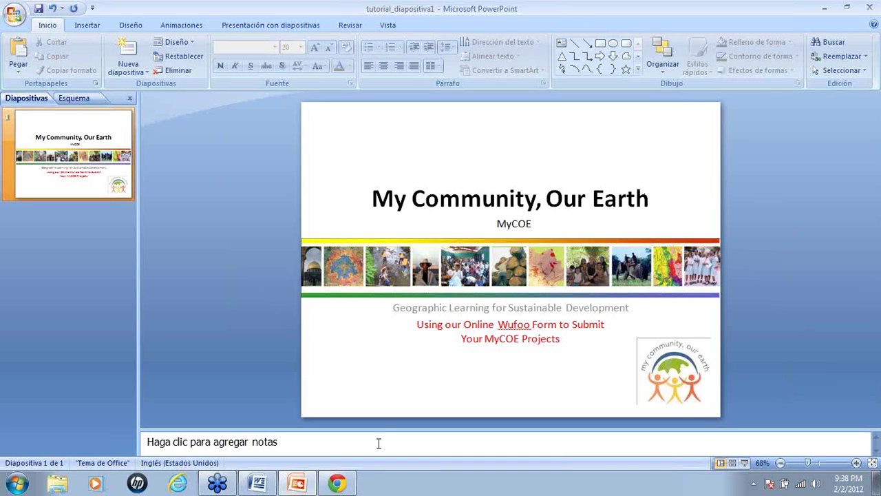
- Switch from the PowerPoint title slide to Chrome and select the current web address
left_click(338, 483)
left_click(338, 26)
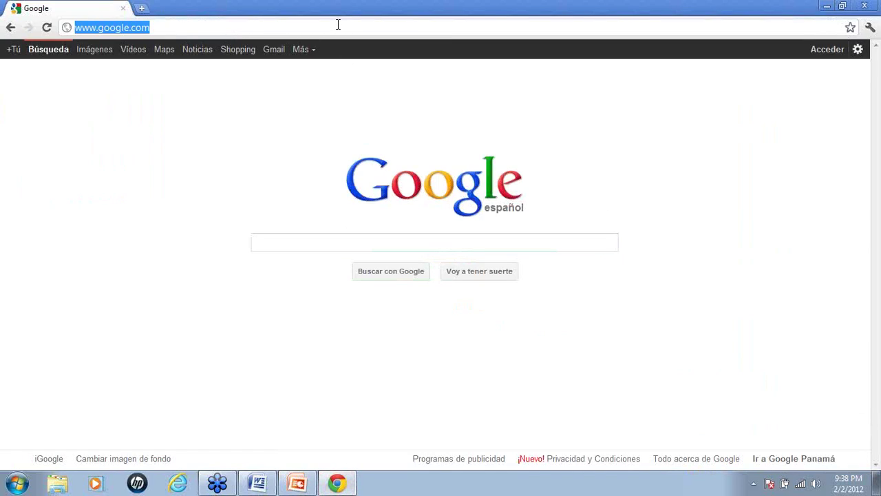
type("www")
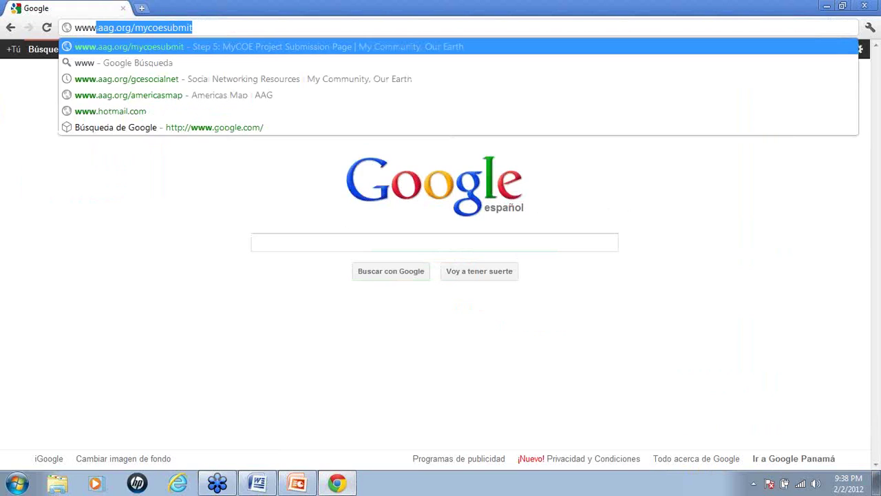
key("Return")
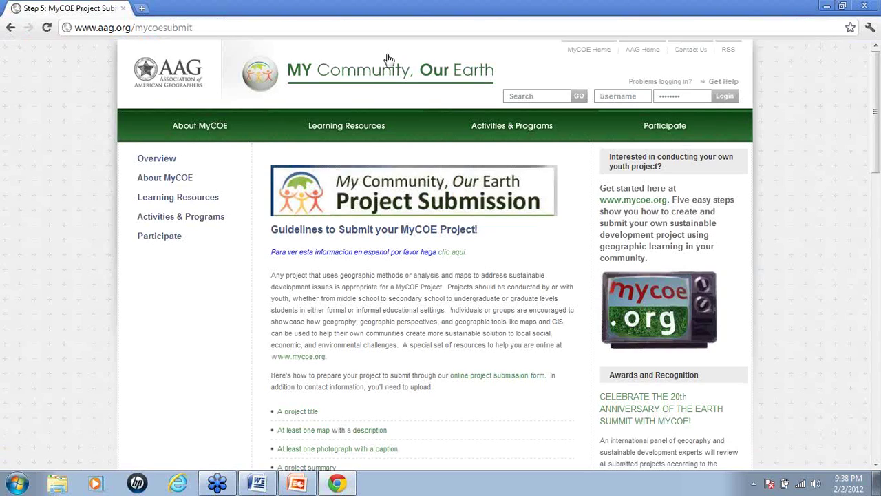
- Scroll the guidelines and follow the 'Submit your project here now!' link
scroll(789, 175, "down", 1)
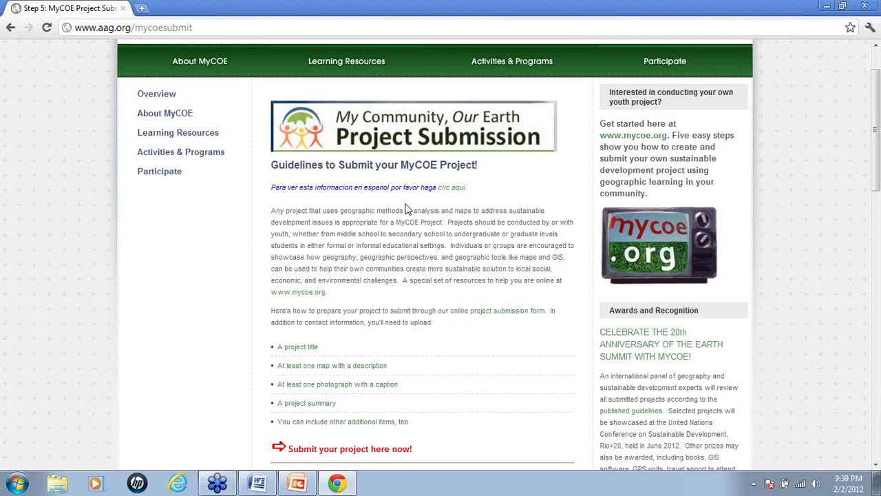
scroll(724, 228, "down", 3)
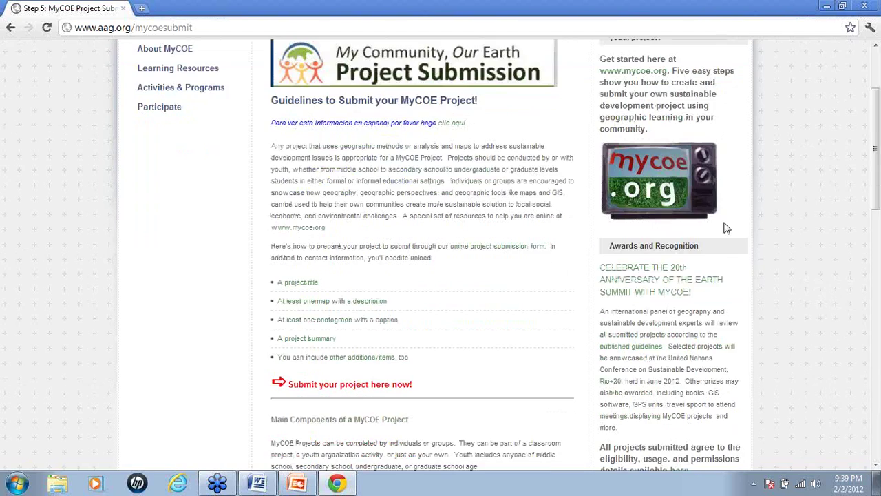
scroll(819, 225, "down", 1)
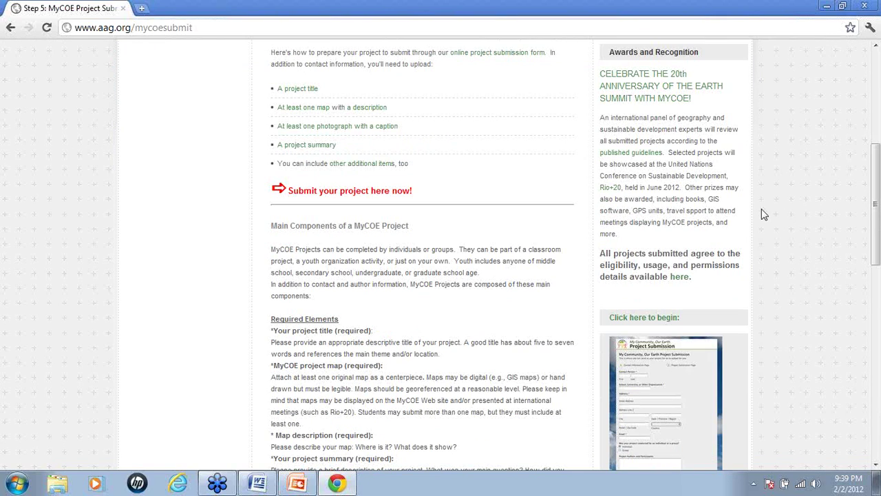
left_click(372, 197)
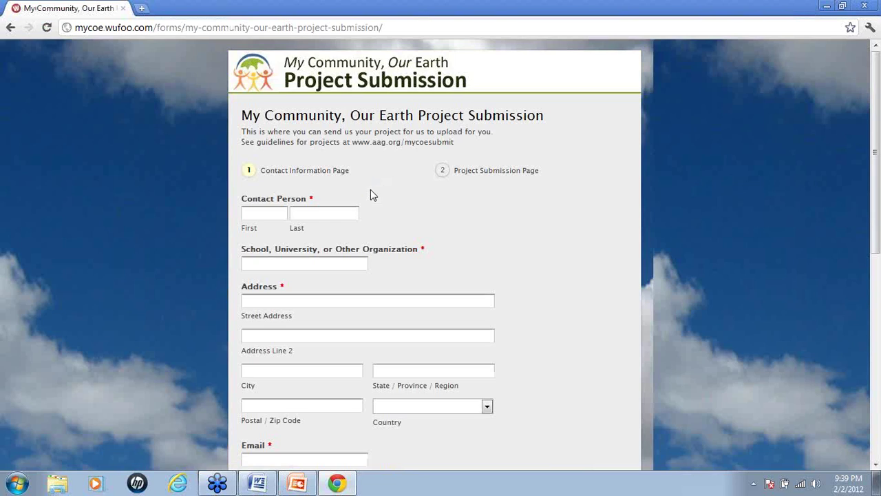
- Enter the contact's first and last name and the organization AAG
left_click(271, 212)
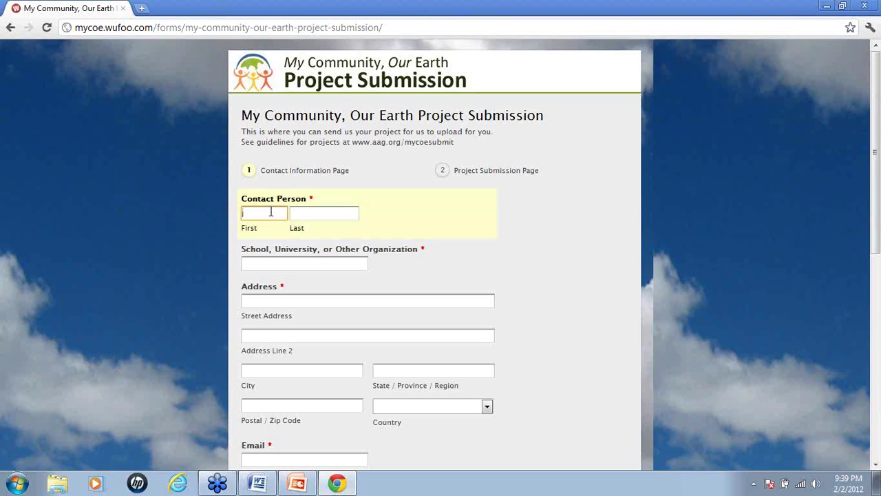
key("Tab")
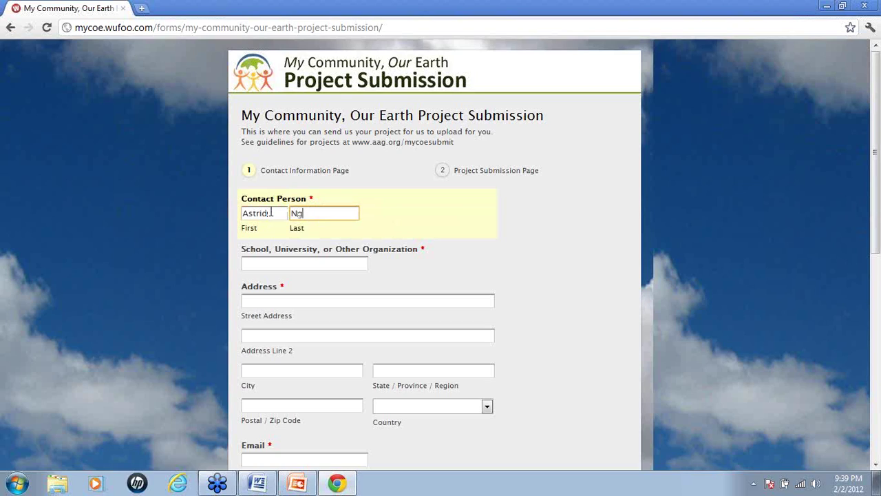
left_click(272, 261)
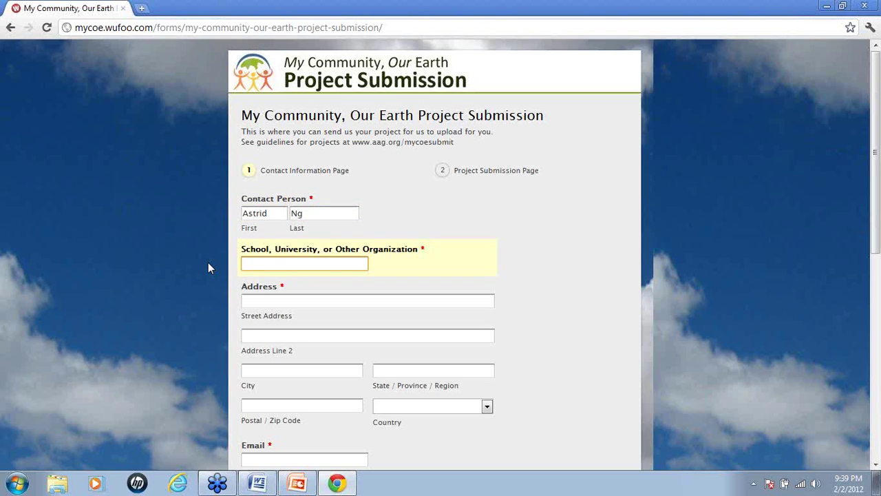
type("AAC")
- Fill the street, second address line, city and postal code with 'address'
left_click(268, 302)
type("address")
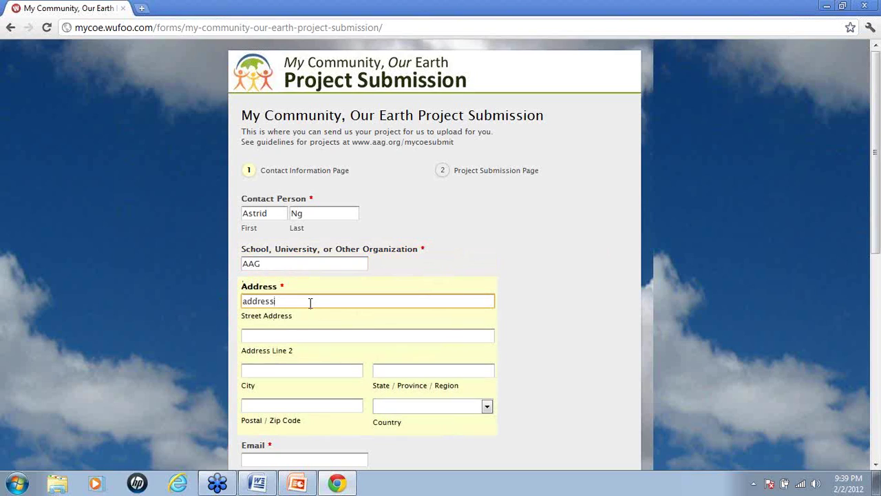
left_click_drag(309, 300, 208, 304)
key("ctrl+c")
left_click(247, 336)
key("ctrl+v")
left_click(257, 375)
key("ctrl+v")
left_click(289, 406)
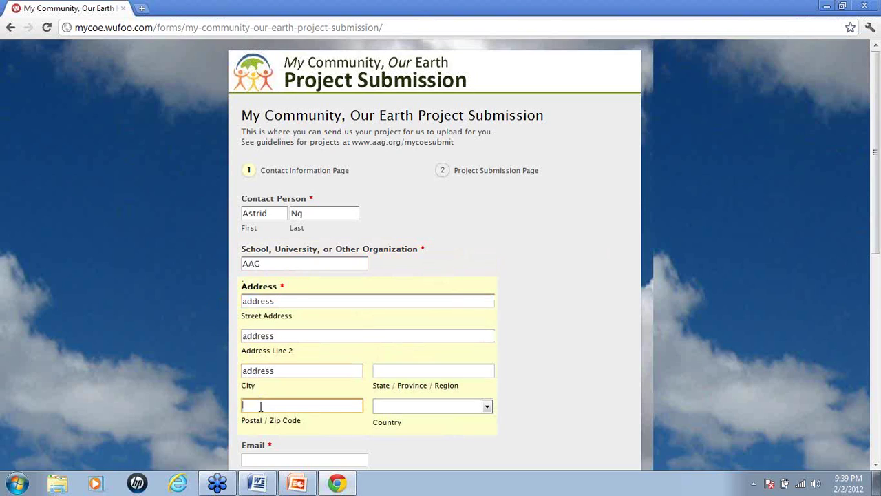
key("ctrl+v")
left_click(393, 408)
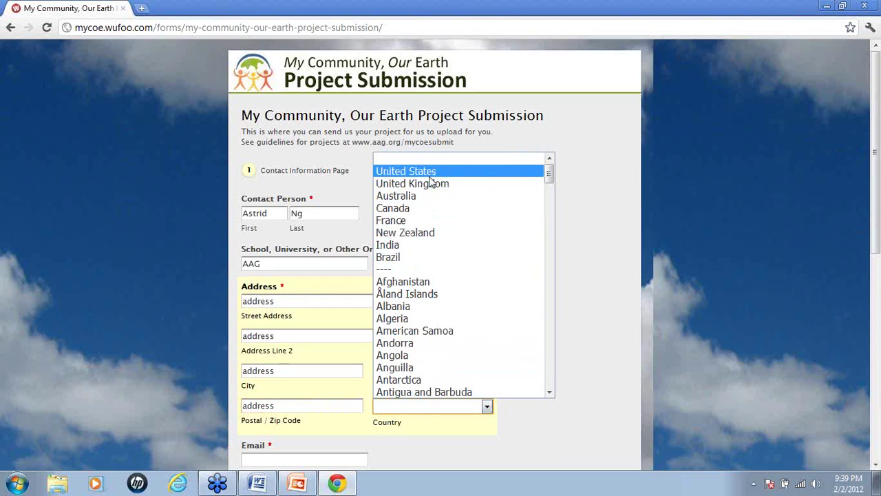
- Choose United States as the country and paste 'address' into the state field
left_click(429, 171)
left_click(405, 370)
key("ctrl+v")
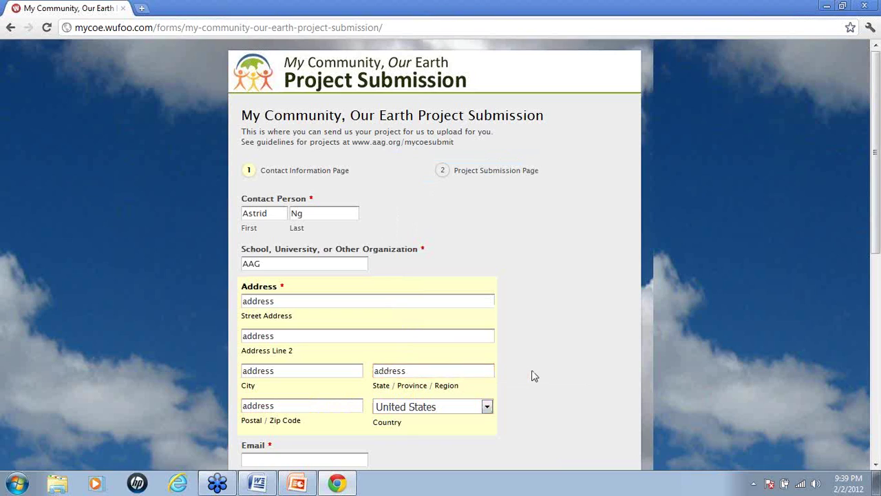
scroll(431, 314, "down", 3)
left_click(327, 262)
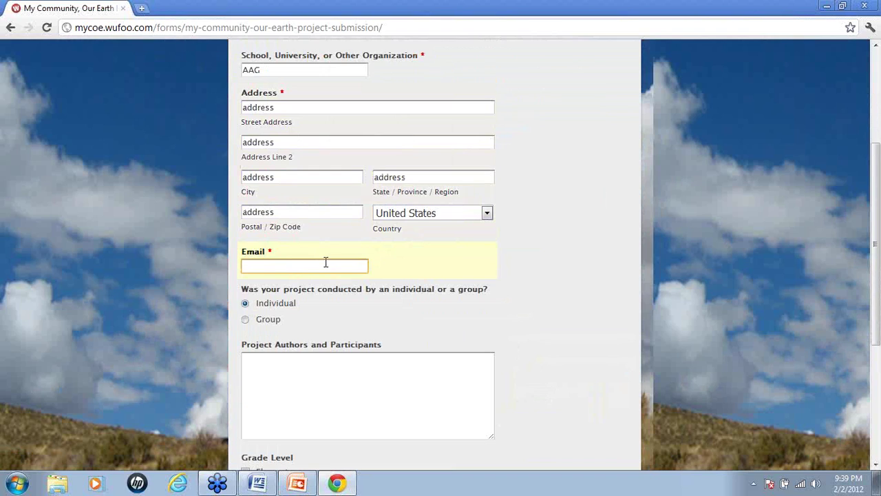
- Enter the contact e-mail, check Secondary School, and tick the certification consent
scroll(560, 232, "down", 3)
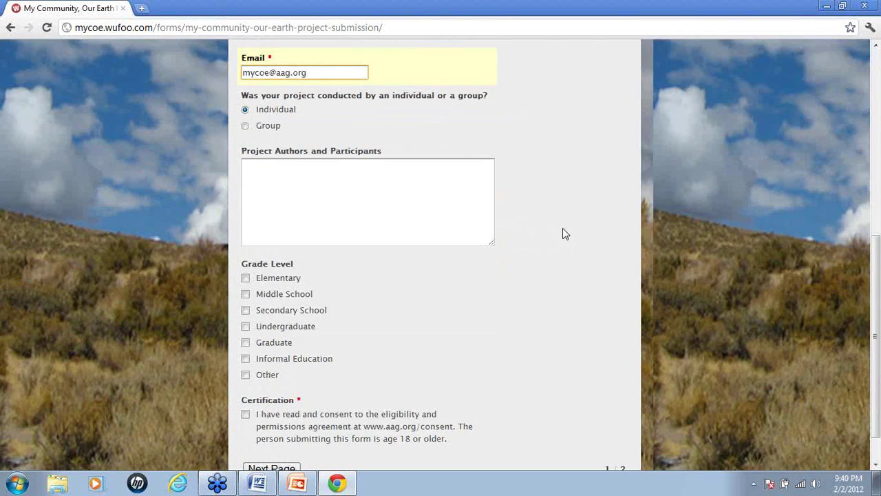
mouse_move(255, 147)
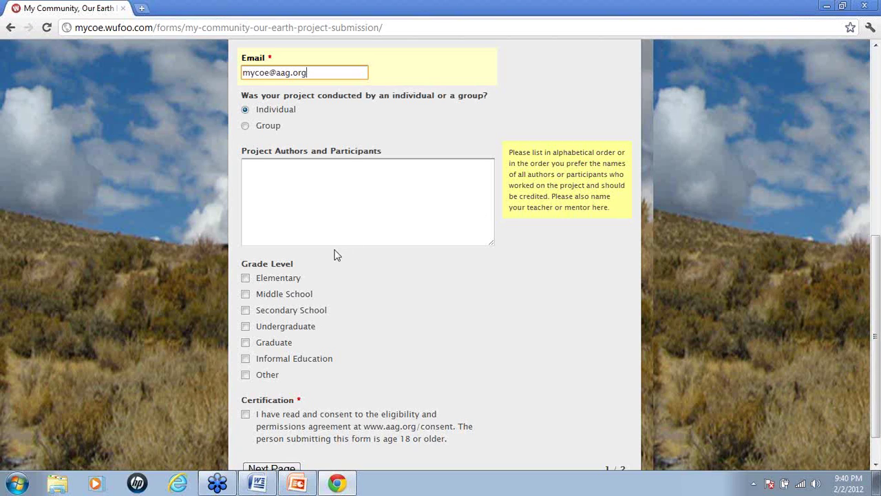
left_click(246, 310)
scroll(197, 313, "down", 1)
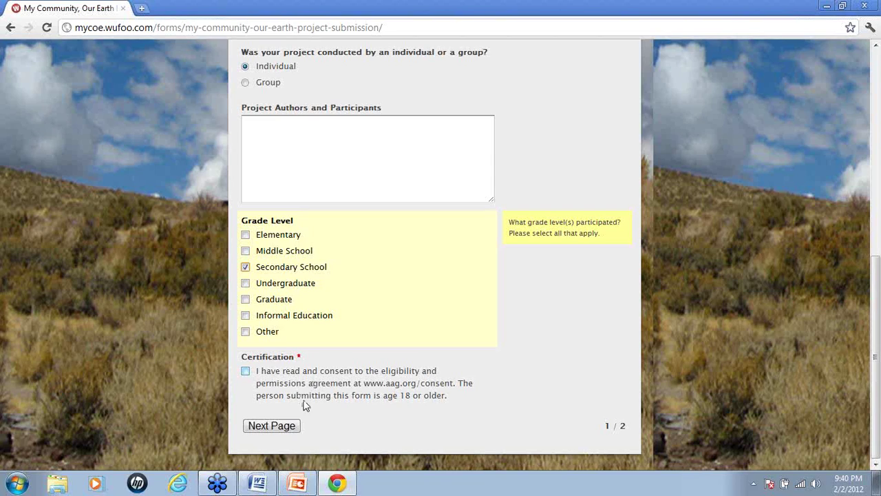
left_click(245, 371)
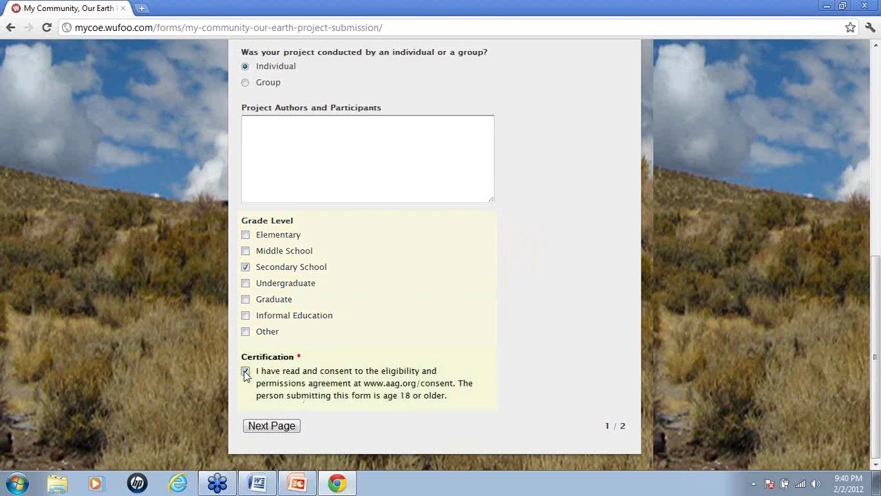
- Go to the Project Submission page and enter 'Title' as the project title
left_click(270, 426)
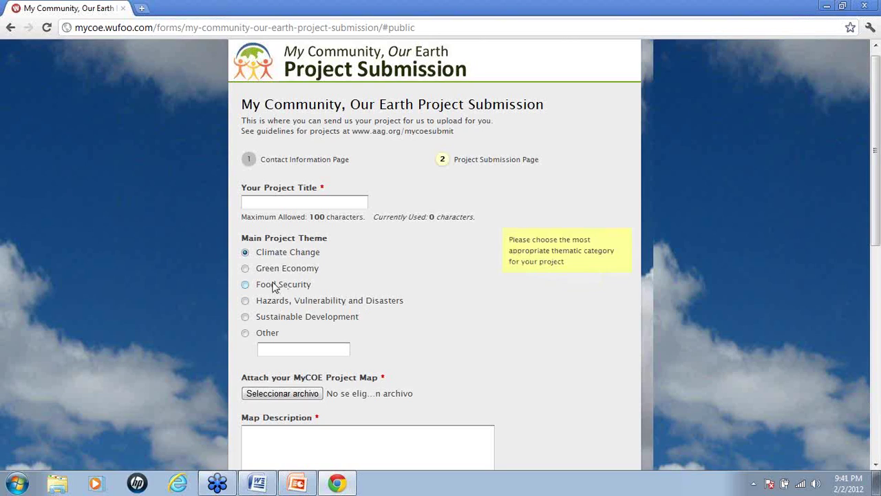
left_click(298, 202)
type("Title")
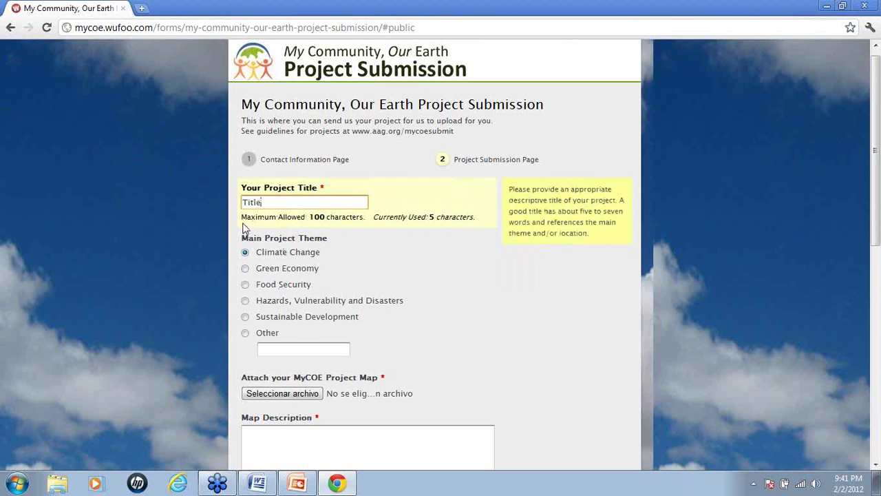
scroll(247, 229, "down", 2)
- Select the Food Security radio button under Main Project Theme
left_click(245, 155)
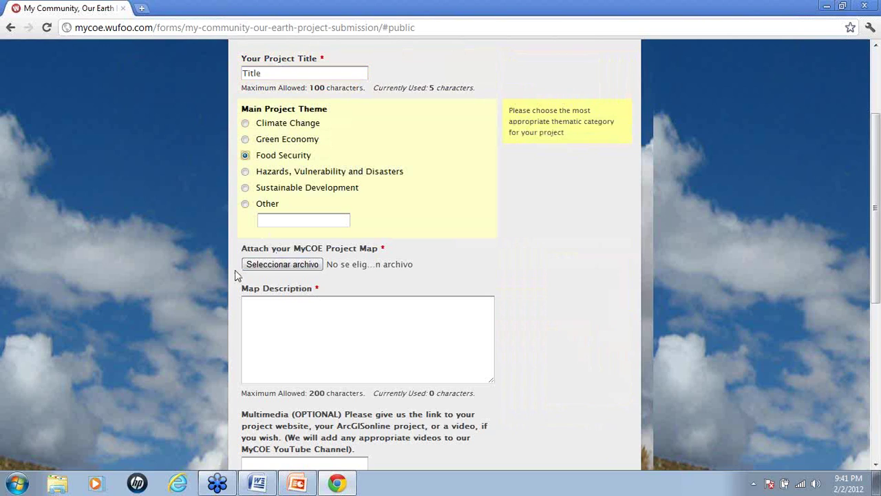
scroll(193, 271, "down", 2)
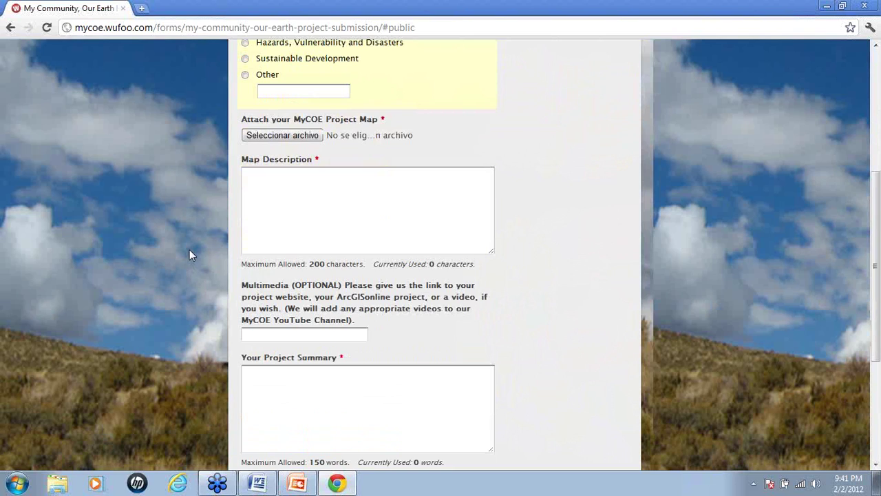
mouse_move(375, 153)
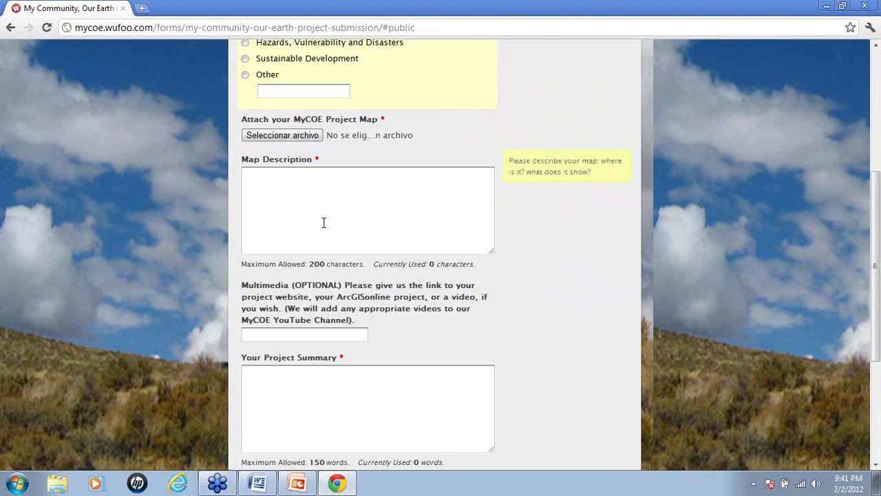
- Scroll to the bottom of page 2 until the Submit button shows
scroll(322, 220, "down", 3)
scroll(559, 271, "down", 1)
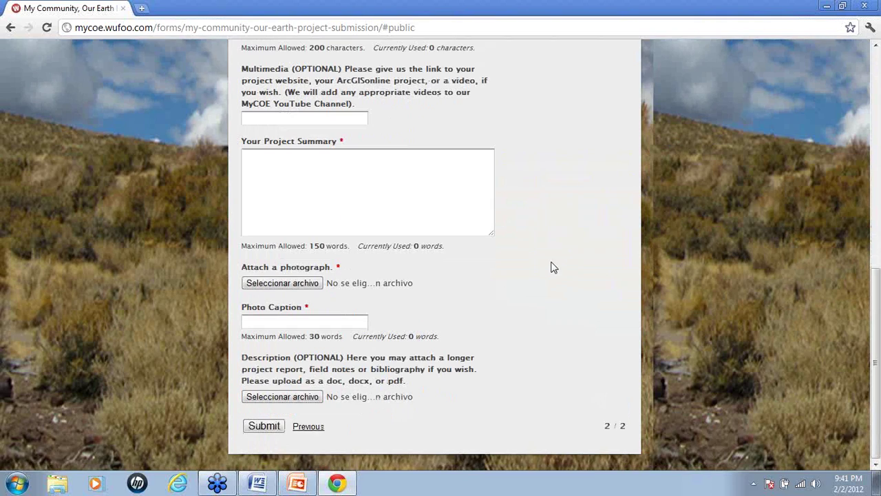